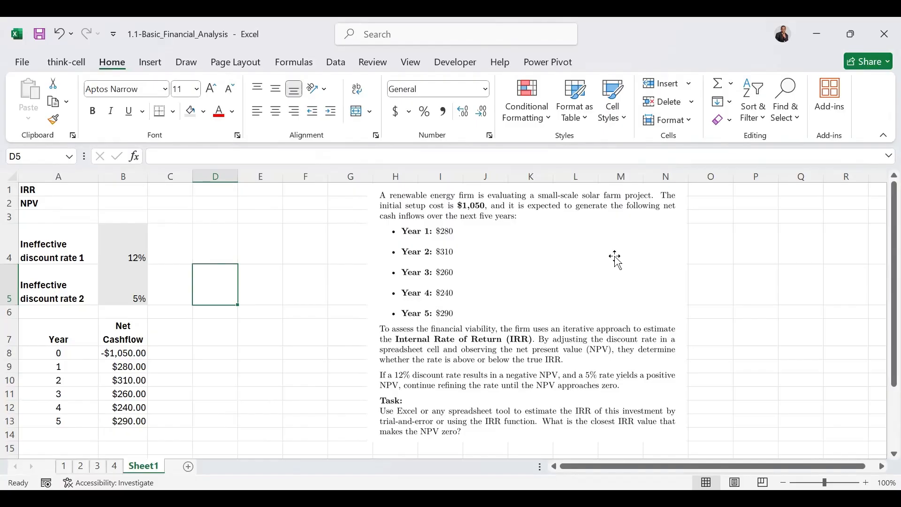
Step: Calculate the NPV in B2 at discount rate 1 with the formula =NPV(B4,B9:B13)+B8
click(115, 204)
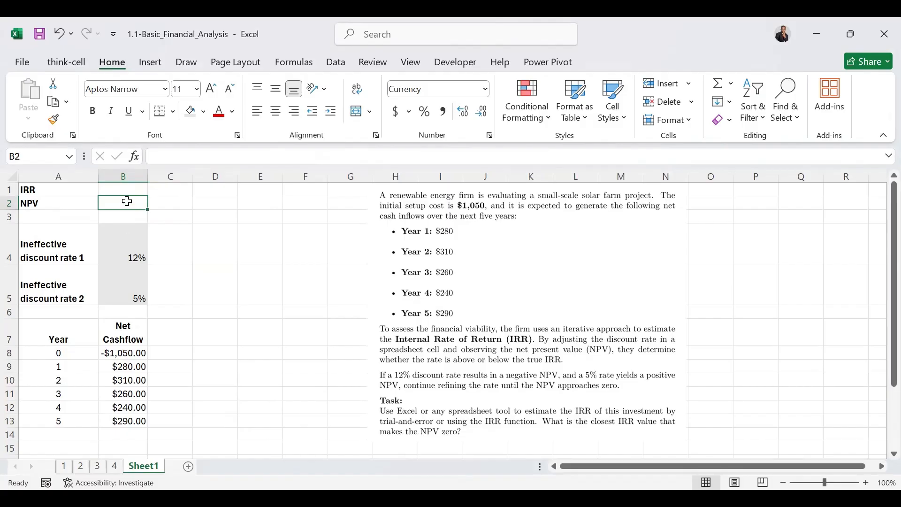
text(=)
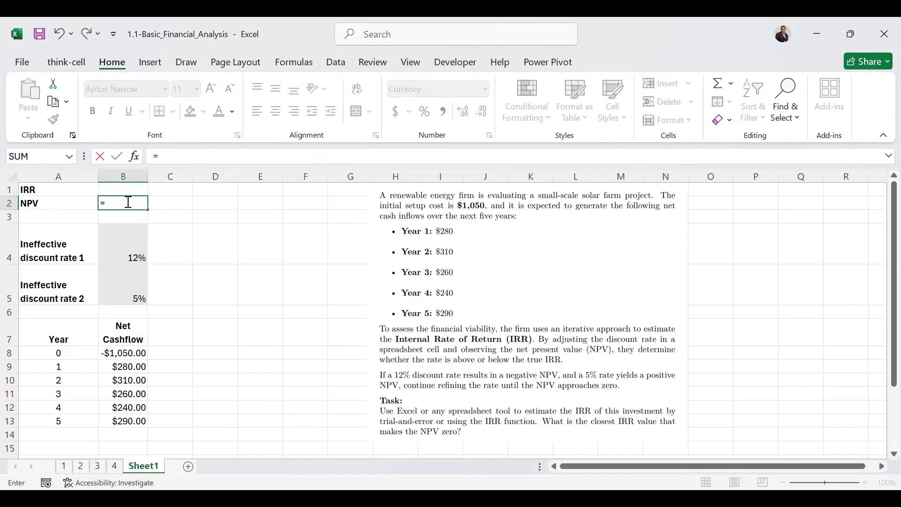
text(NPV()
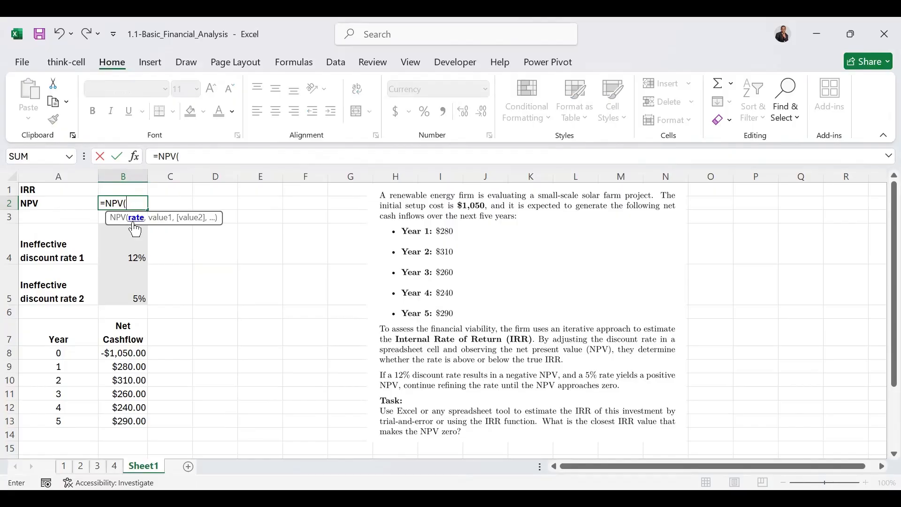
click(136, 253)
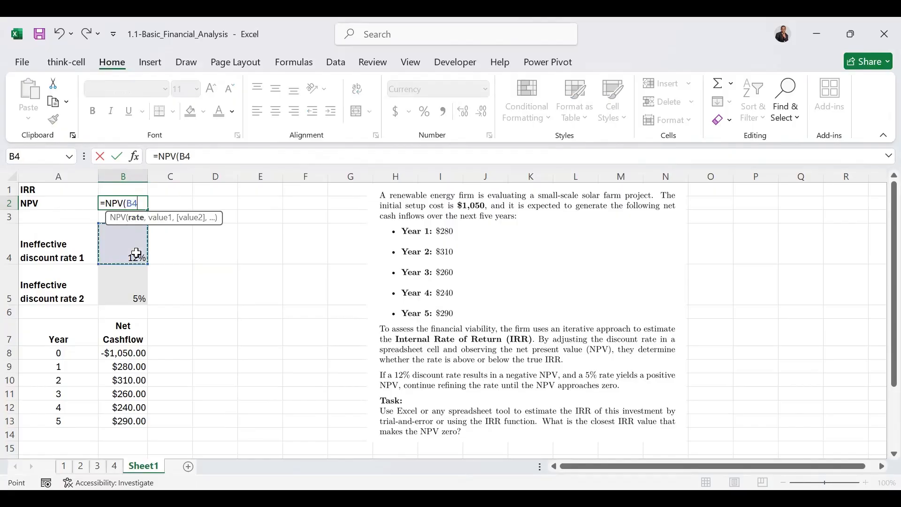
text(,)
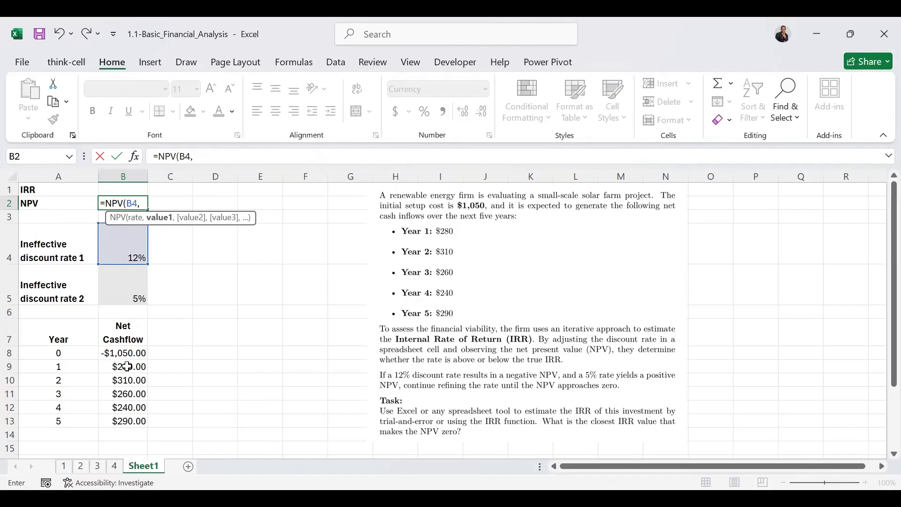
drag(127, 367, 126, 383)
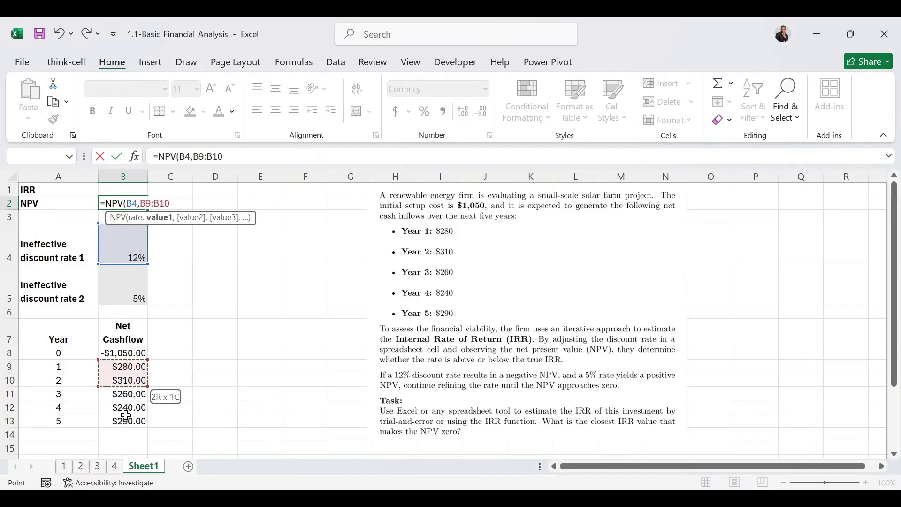
drag(125, 416, 126, 416)
text())
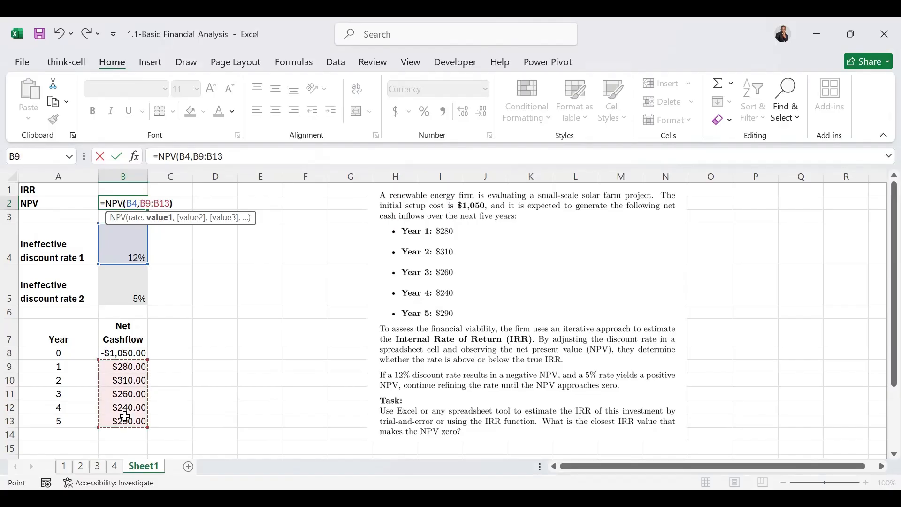
text(+)
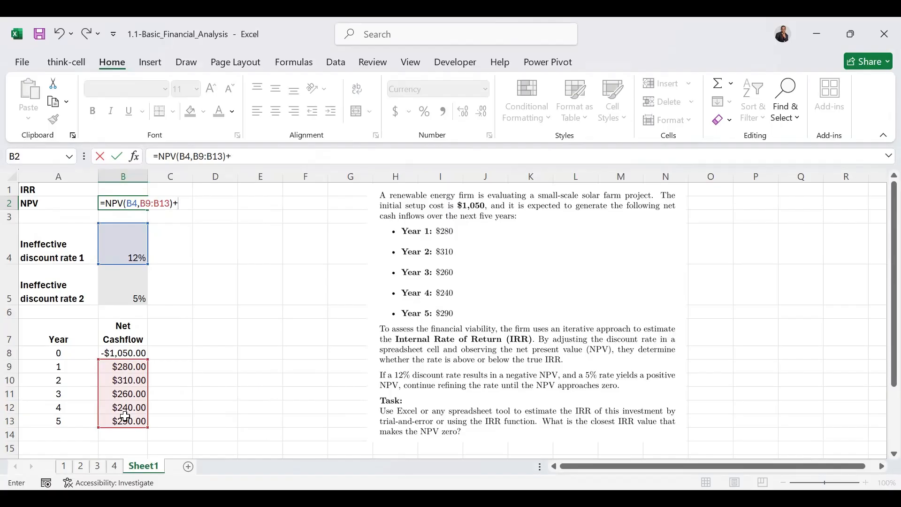
click(118, 350)
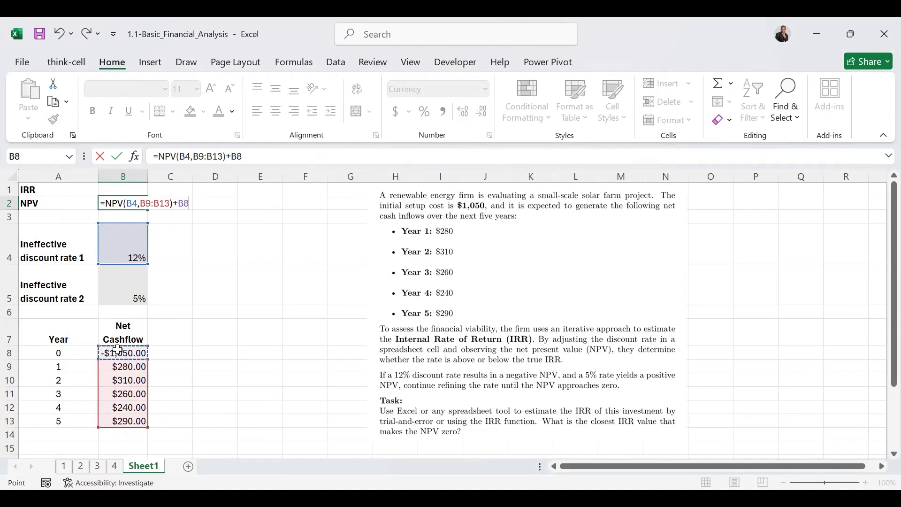
key(Return)
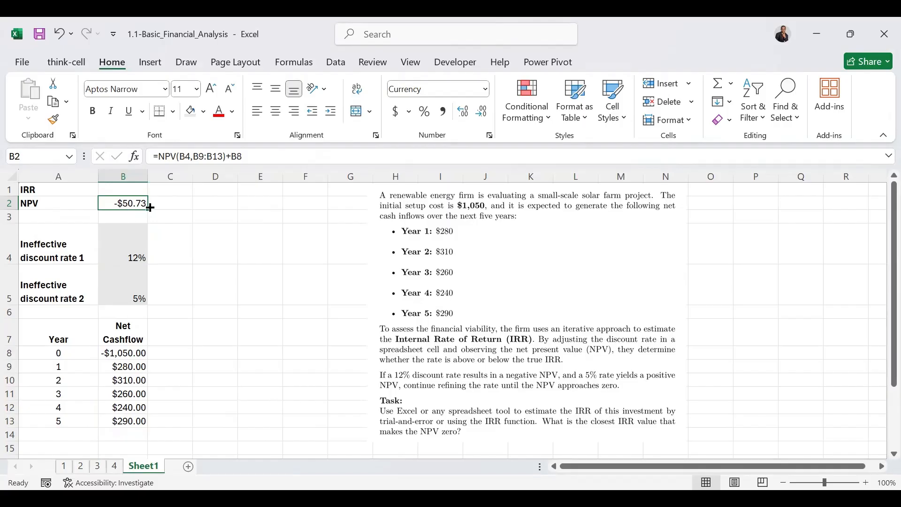
Step: Change the rate argument of the NPV formula in B2 to B5, the second ineffective discount rate
click(182, 156)
double_click(180, 156)
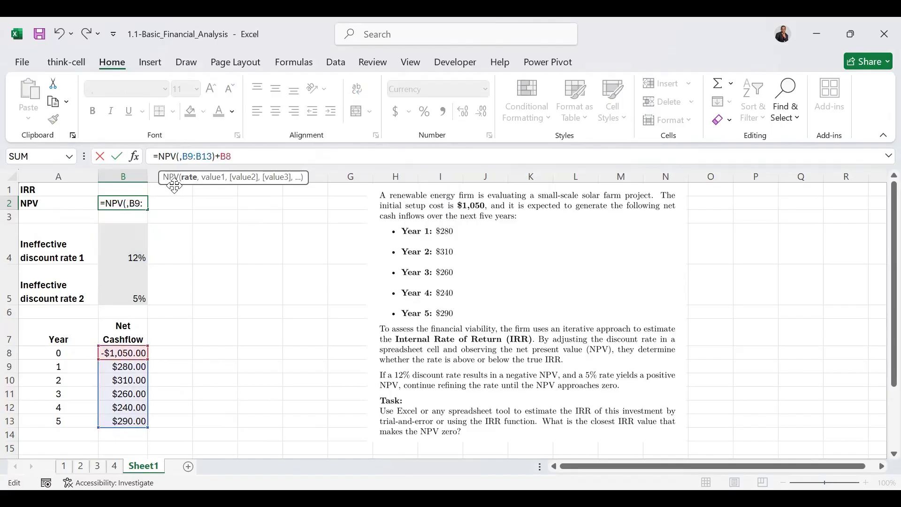
click(141, 293)
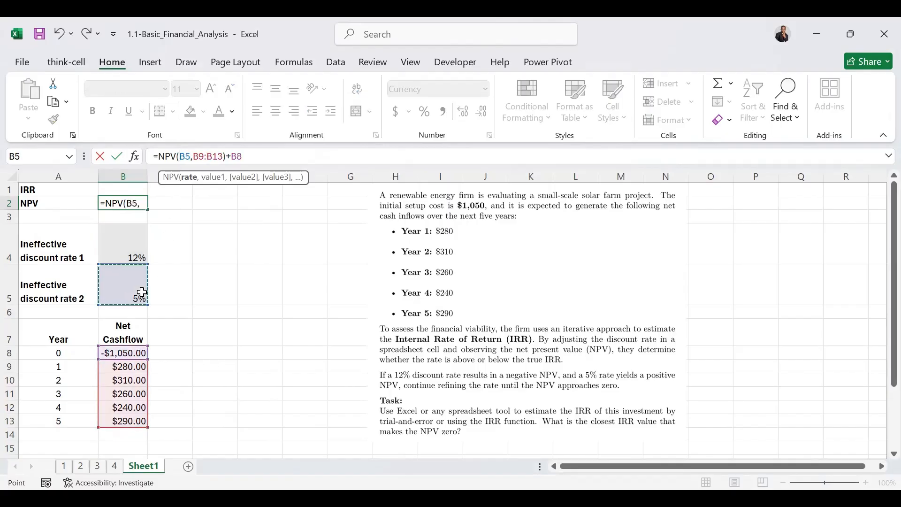
key(Return)
click(122, 207)
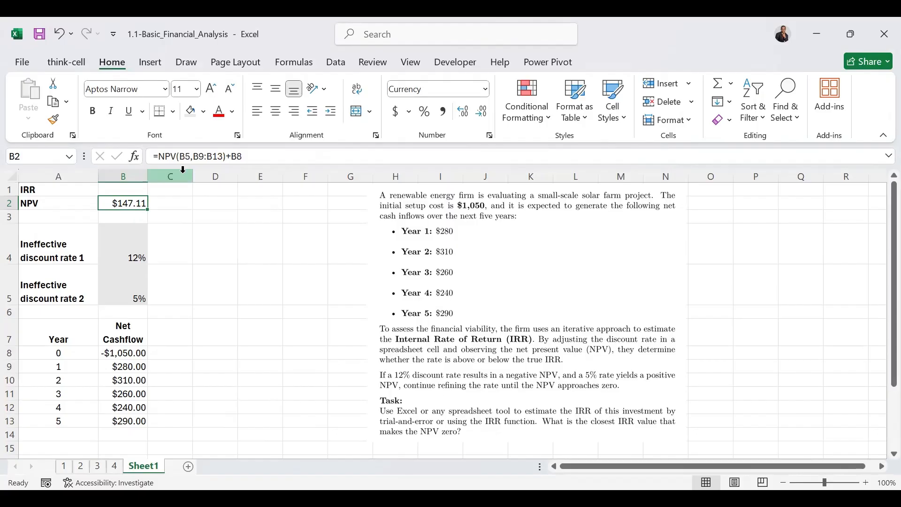
Step: Replace the rate reference in B2's NPV formula with a fixed trial rate of 11%
double_click(189, 156)
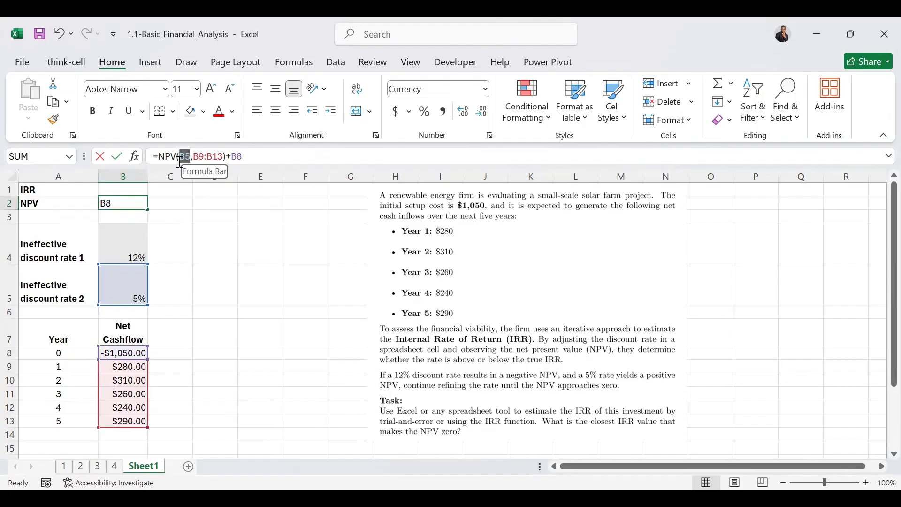
key(BackSpace)
text(11%)
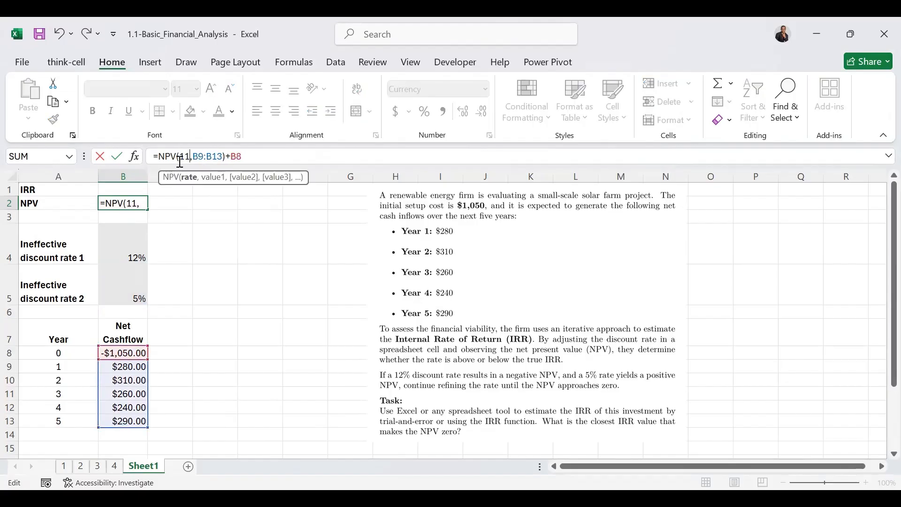
key(ctrl+Return)
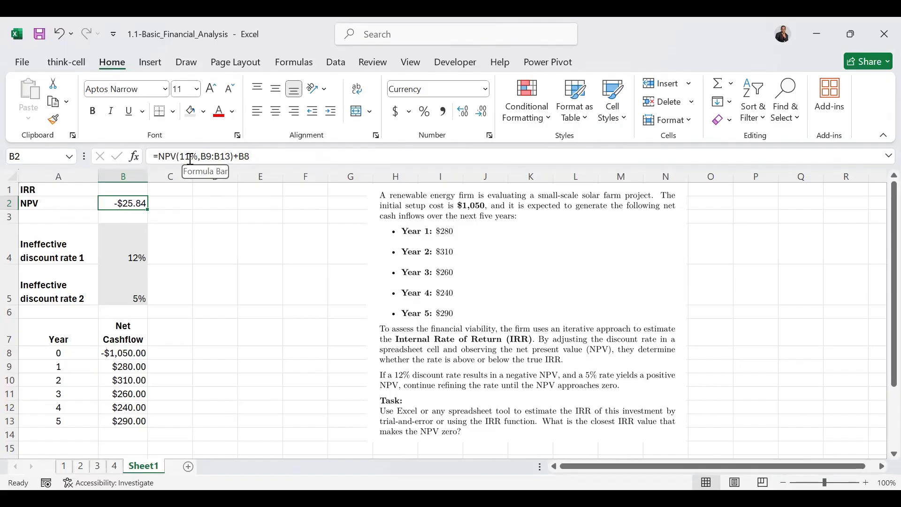
Step: Set the trial rate in B2's NPV formula to 10%
drag(190, 159, 180, 157)
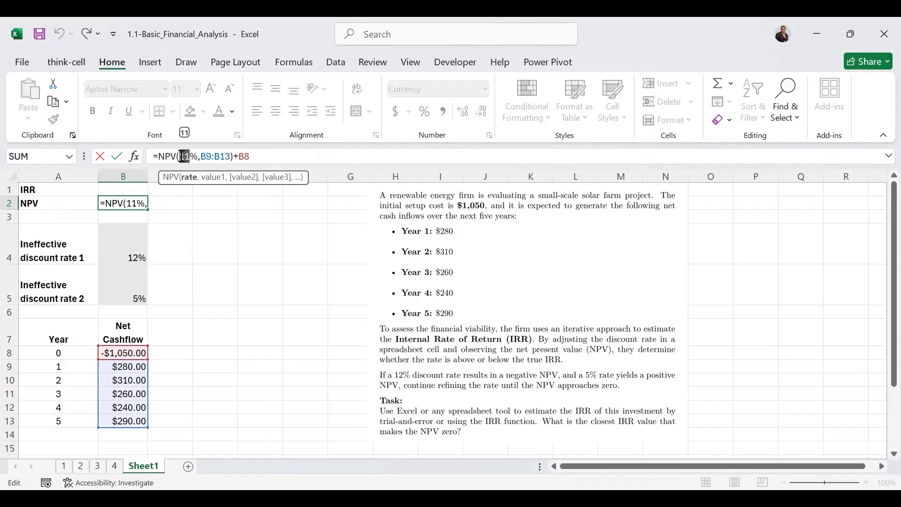
text(10)
key(ctrl+Return)
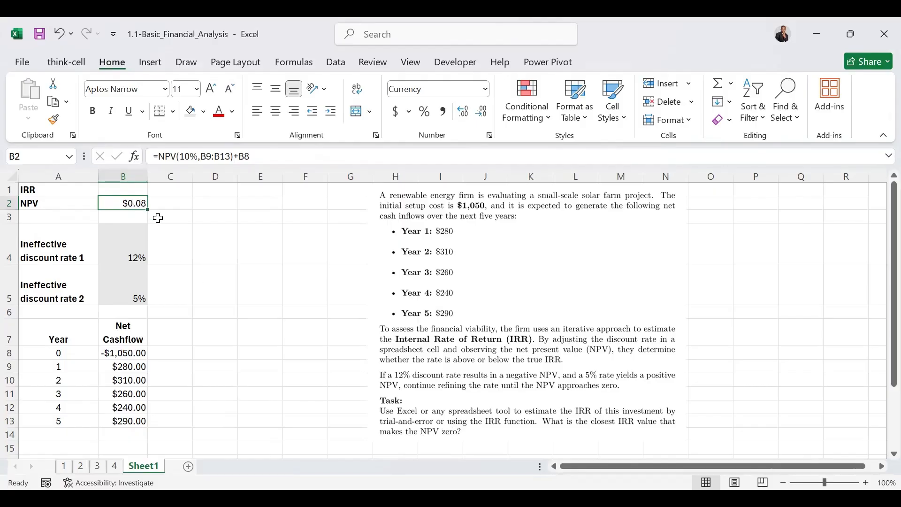
Step: Clear the NPV result in B2 and calculate the IRR in B1 with =IRR(B8:B13)
key(Delete)
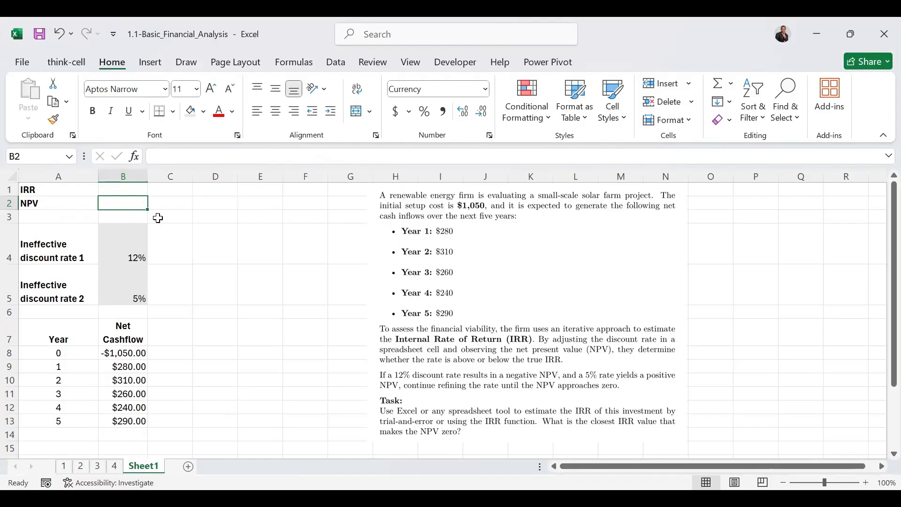
click(125, 190)
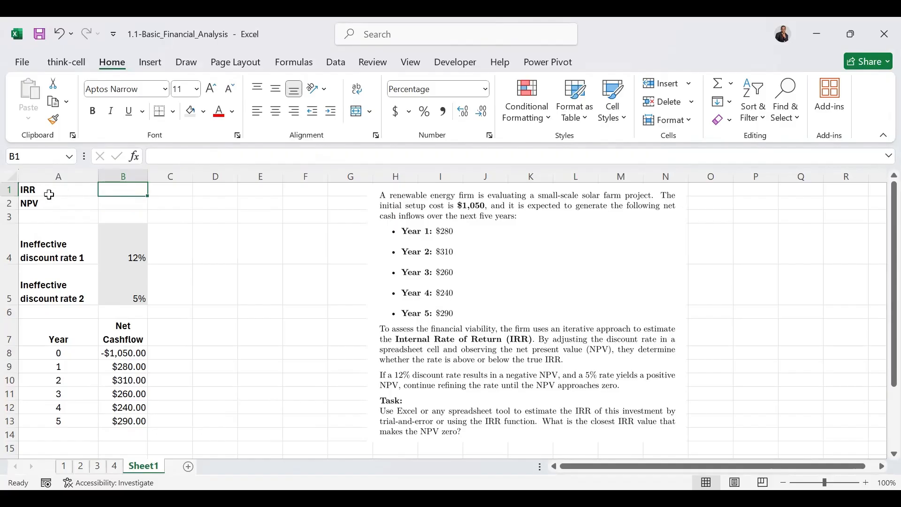
text(=)
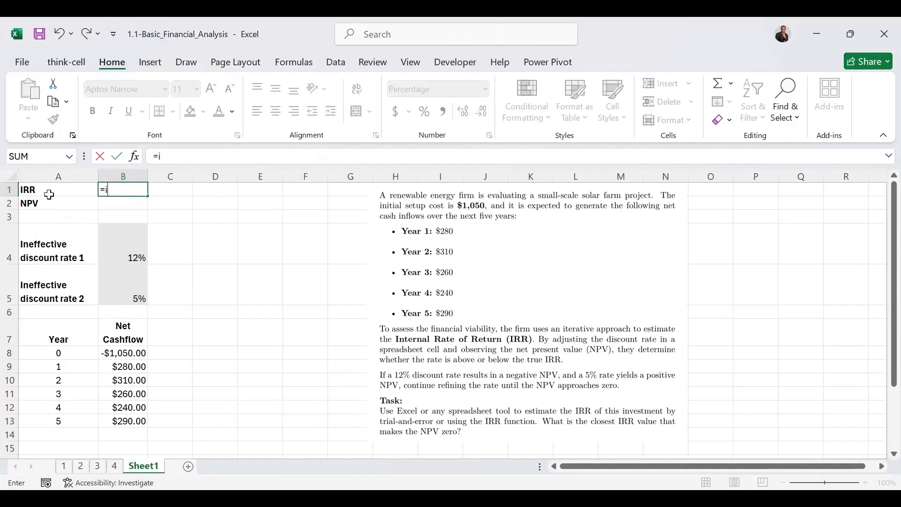
text(irr()
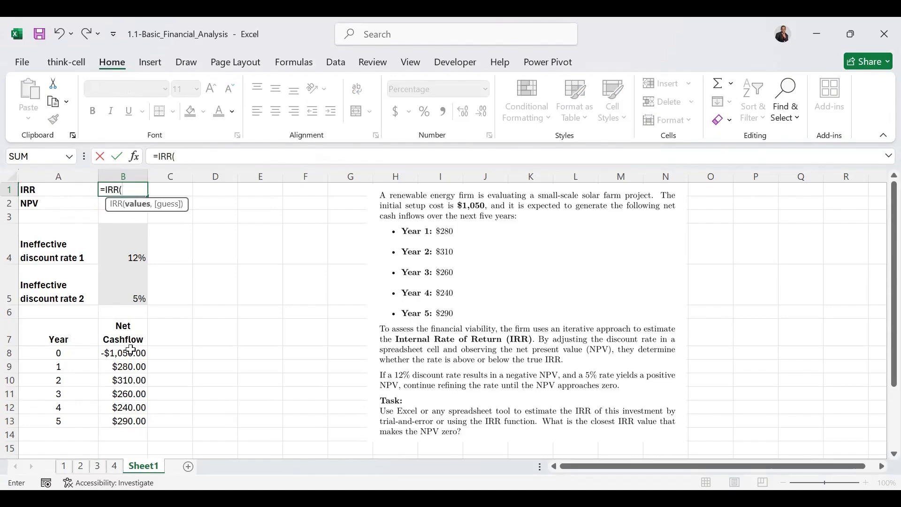
drag(131, 350, 125, 421)
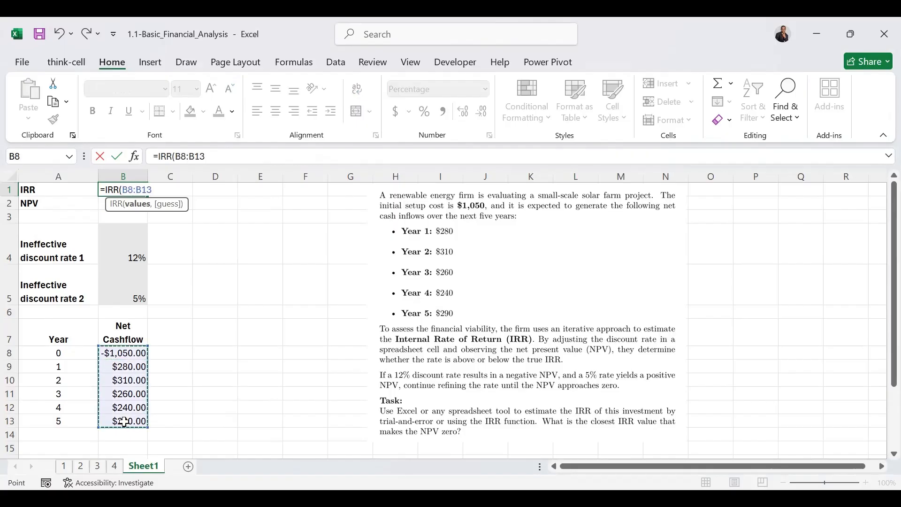
key(ctrl+Return)
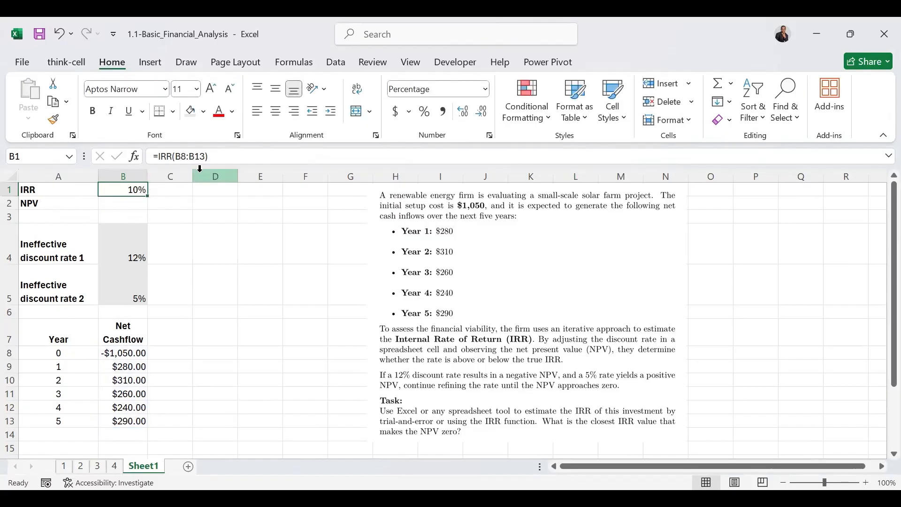
Step: Show the IRR in B1 with additional decimal places and return it to a whole percentage
click(465, 120)
click(465, 120)
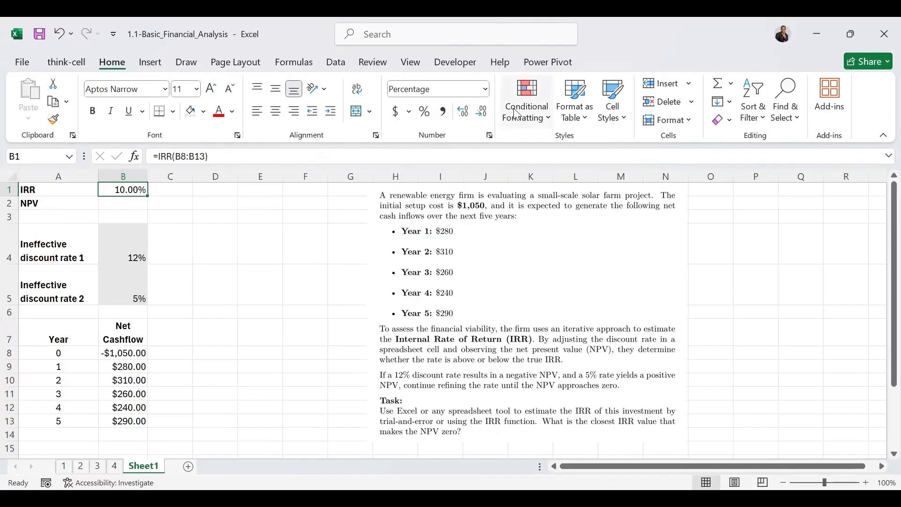
click(467, 115)
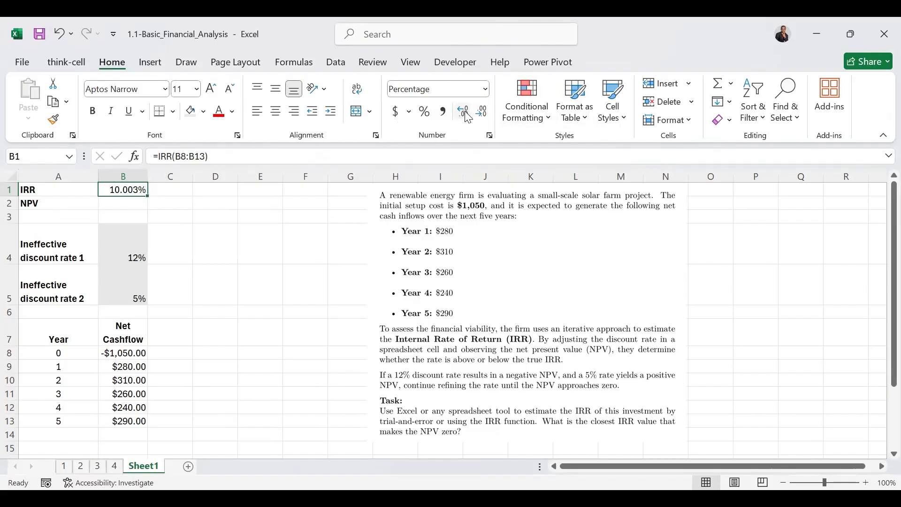
click(468, 118)
click(485, 118)
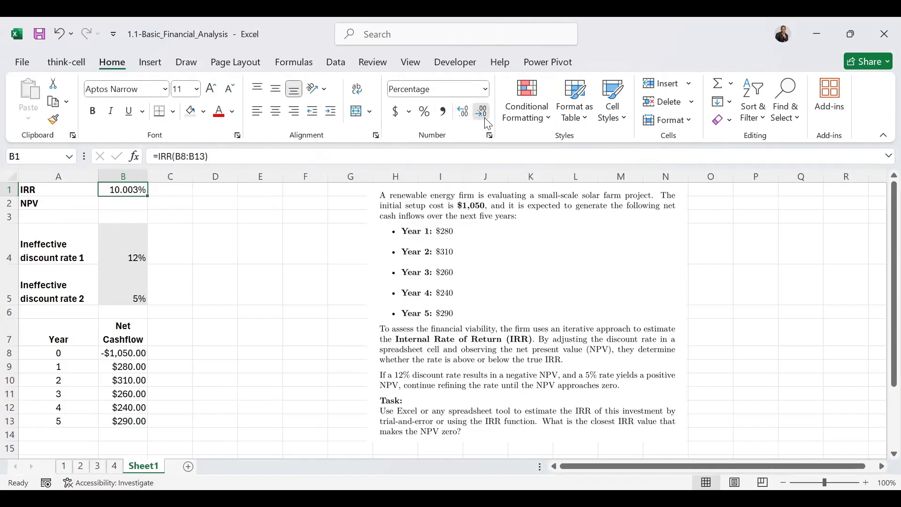
click(484, 118)
click(485, 118)
click(485, 119)
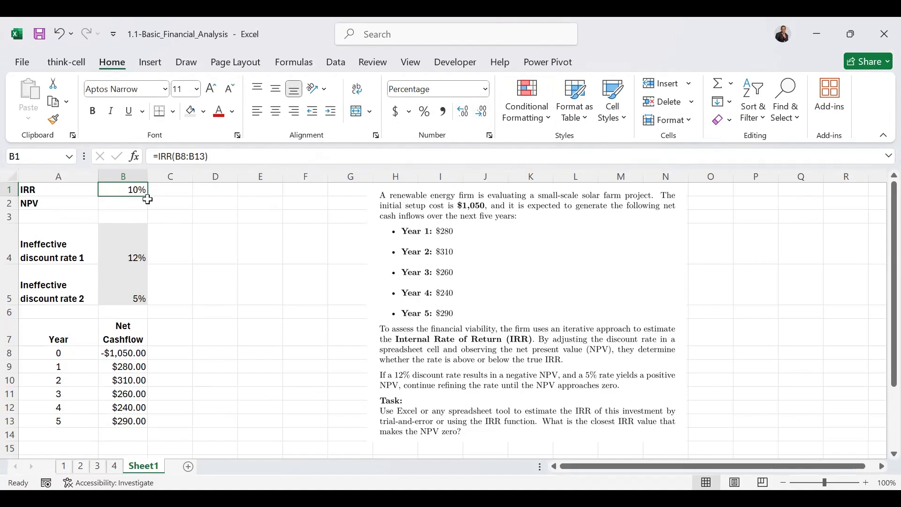
Step: Clear the IRR formula from B1 and enter 50% there as a fixed rate
key(Delete)
click(125, 207)
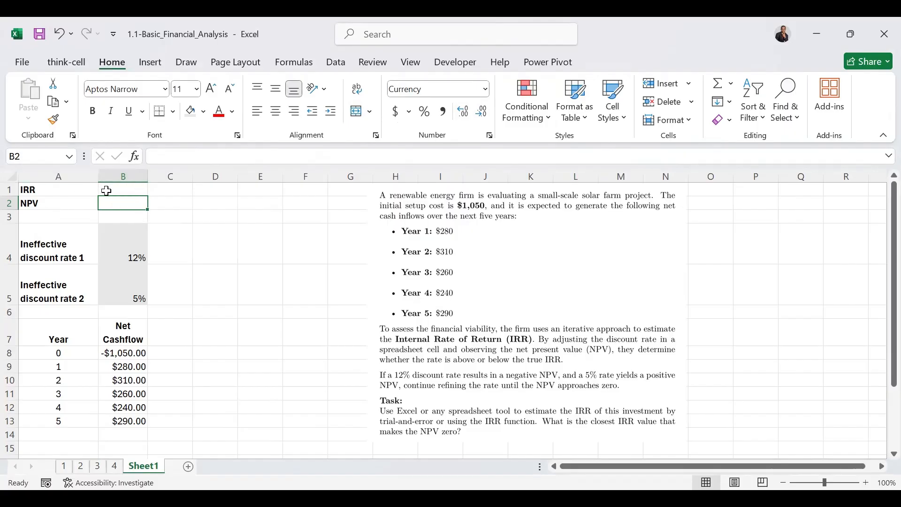
click(121, 189)
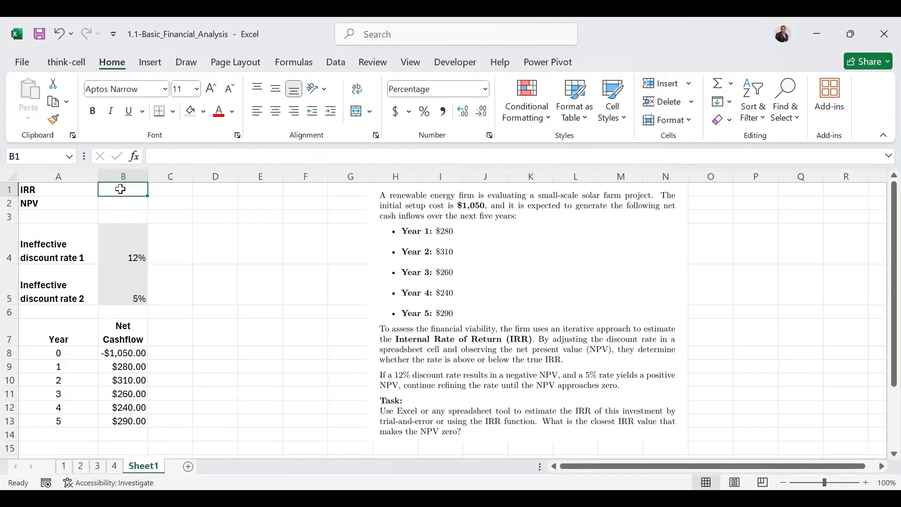
text(4)
key(BackSpace)
text(50)
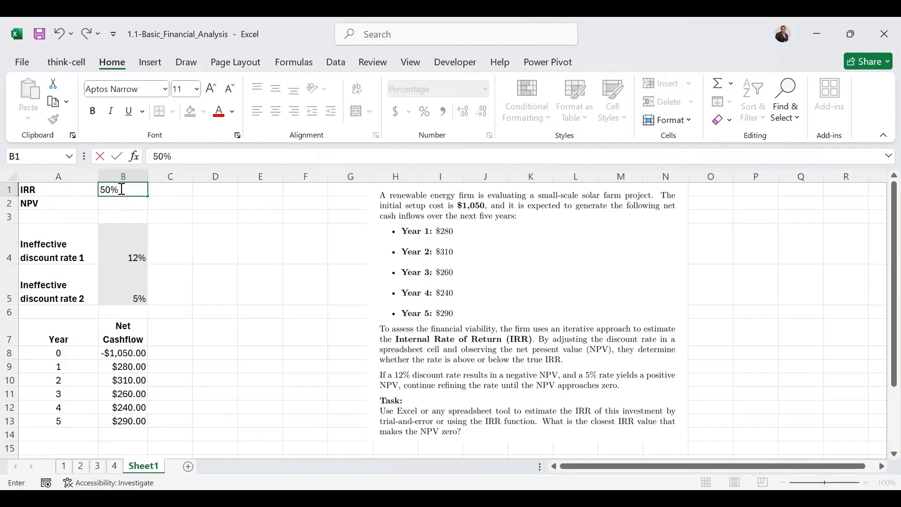
text(\)
key(Return)
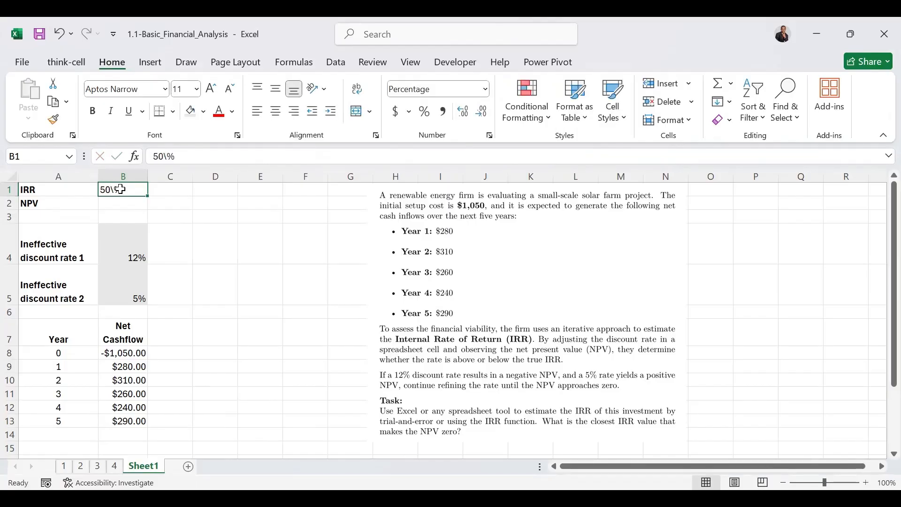
click(168, 159)
key(BackSpace)
key(Return)
Step: Calculate the NPV in B2 from the rate in B1 with =NPV(B1,B9:B13)+B8
click(133, 207)
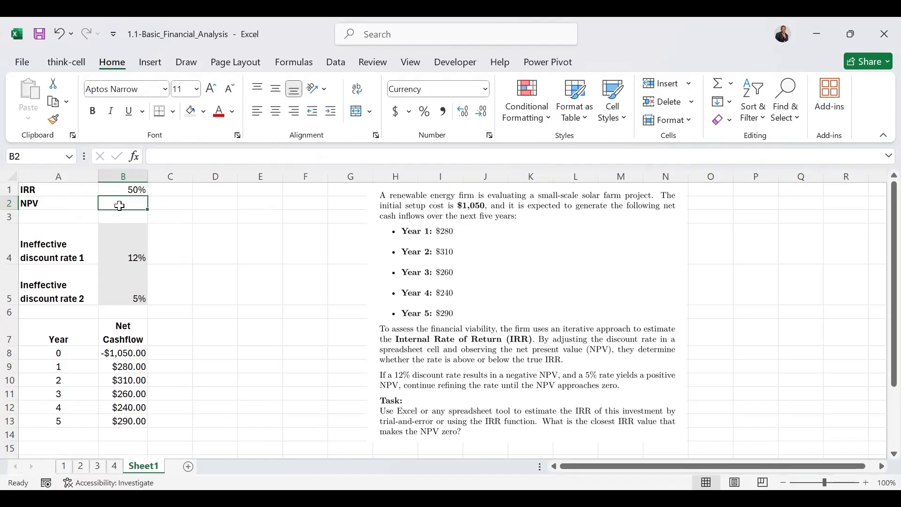
text(=)
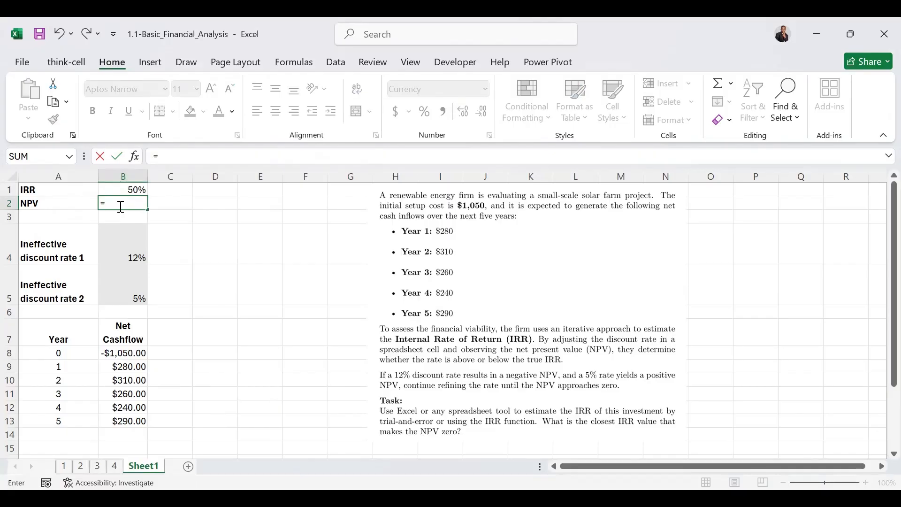
text(no)
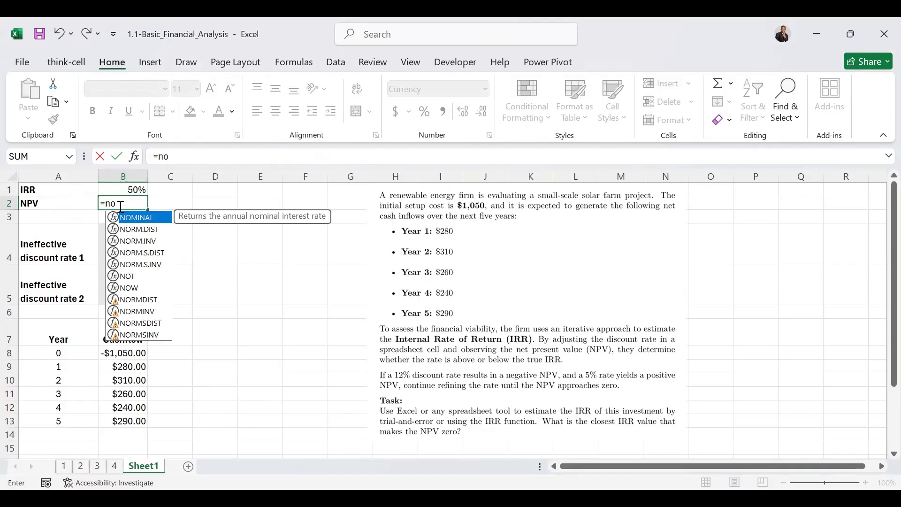
key(BackSpace)
text(pv)
key(Tab)
click(139, 188)
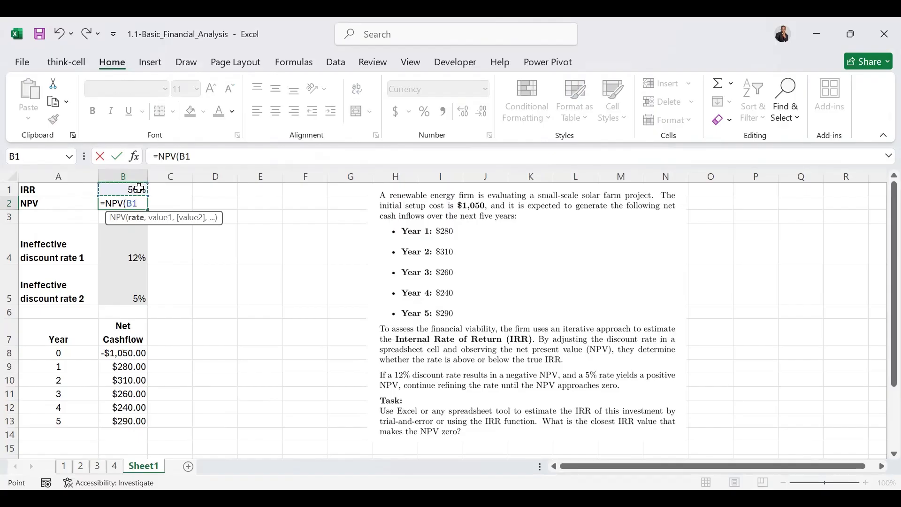
text(,)
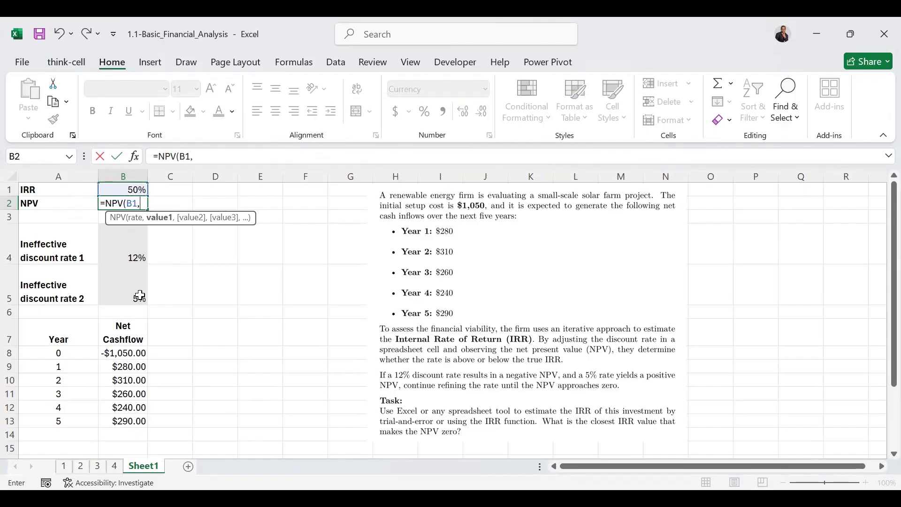
click(125, 368)
drag(126, 367, 126, 381)
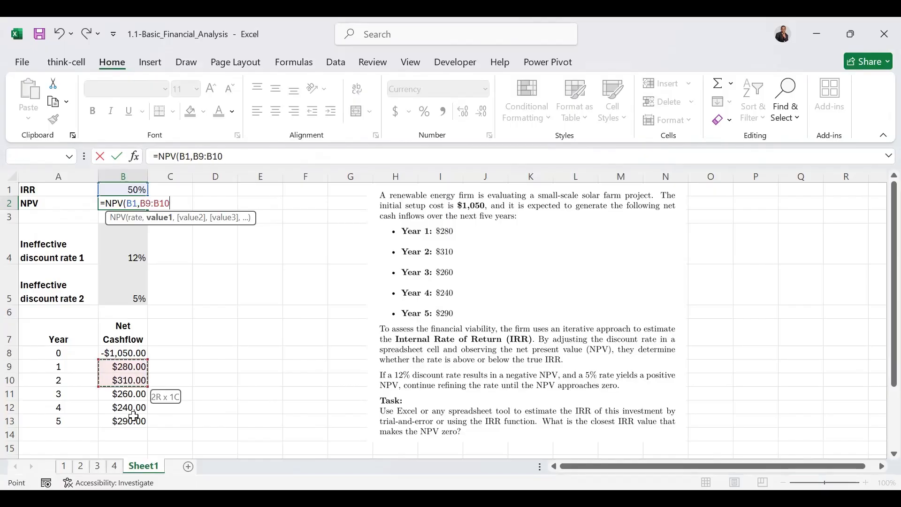
drag(133, 418, 134, 418)
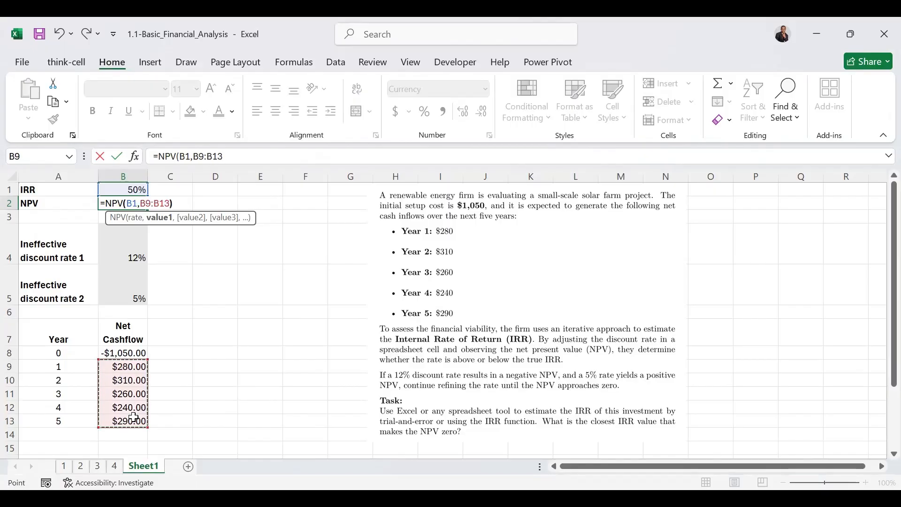
text()+)
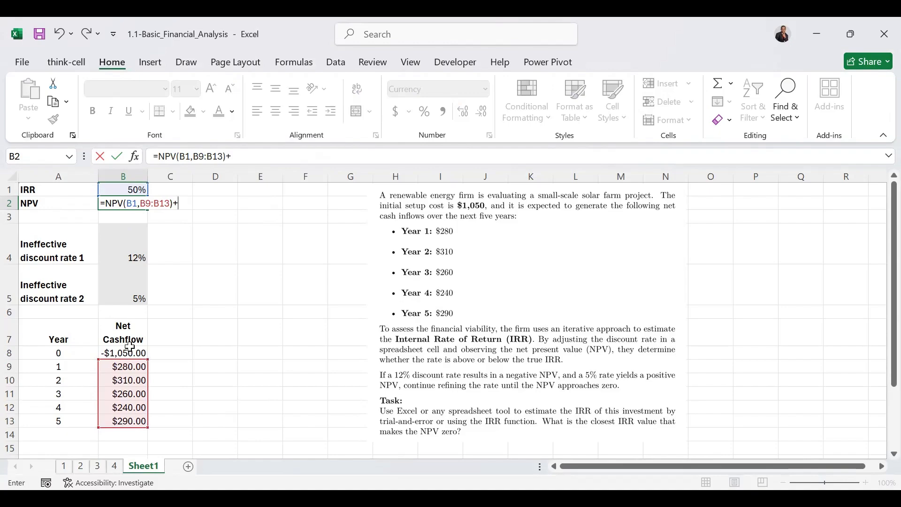
click(121, 350)
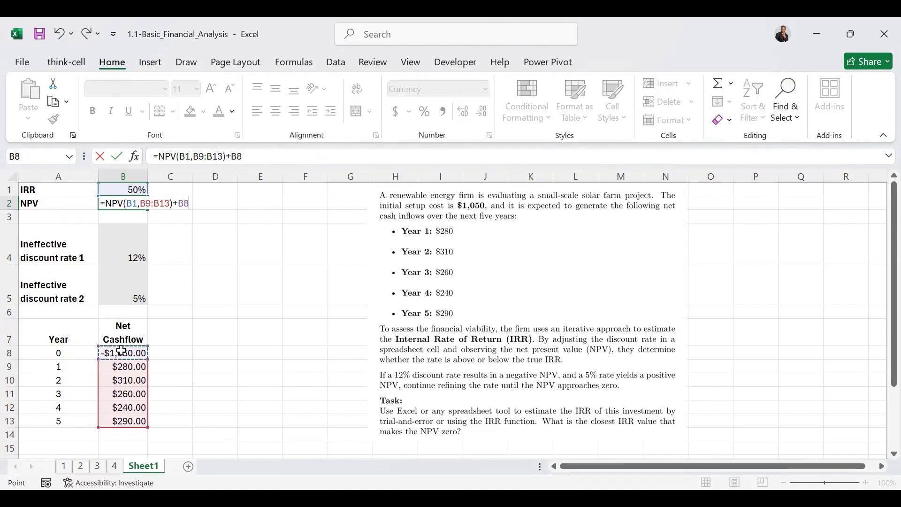
key(ctrl+Return)
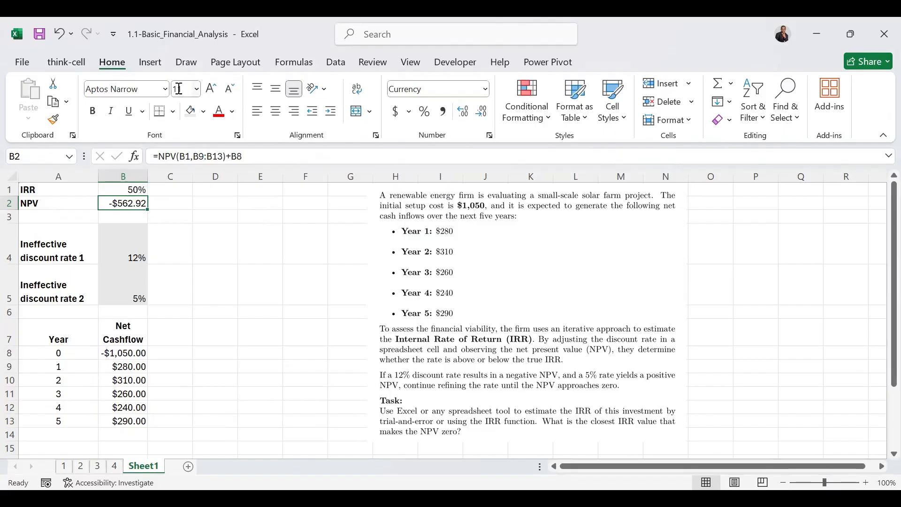
Step: Run Goal Seek to bring the NPV in B2 to 0 by changing the rate in B1, and keep the solution
click(335, 66)
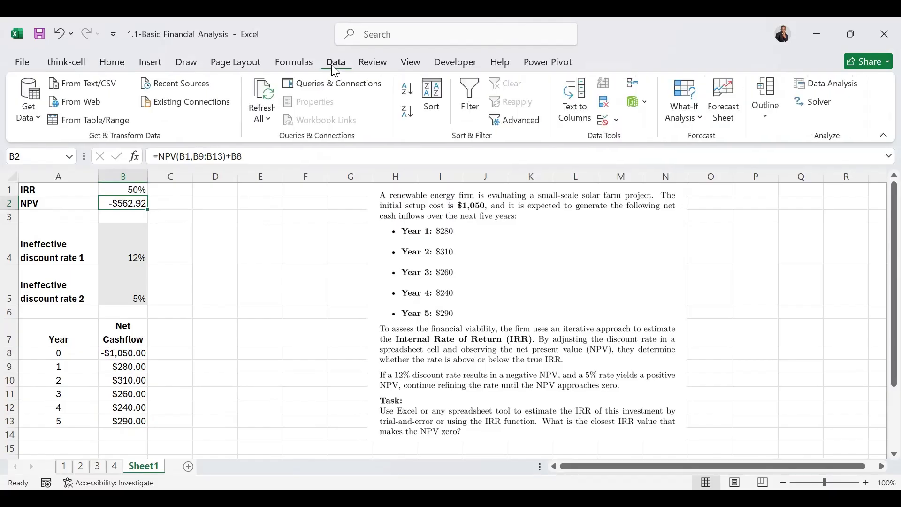
click(693, 120)
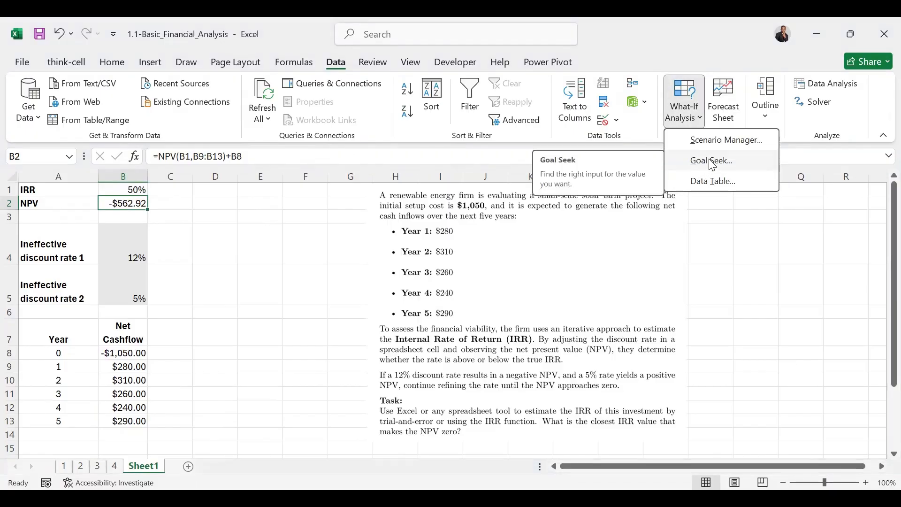
click(712, 161)
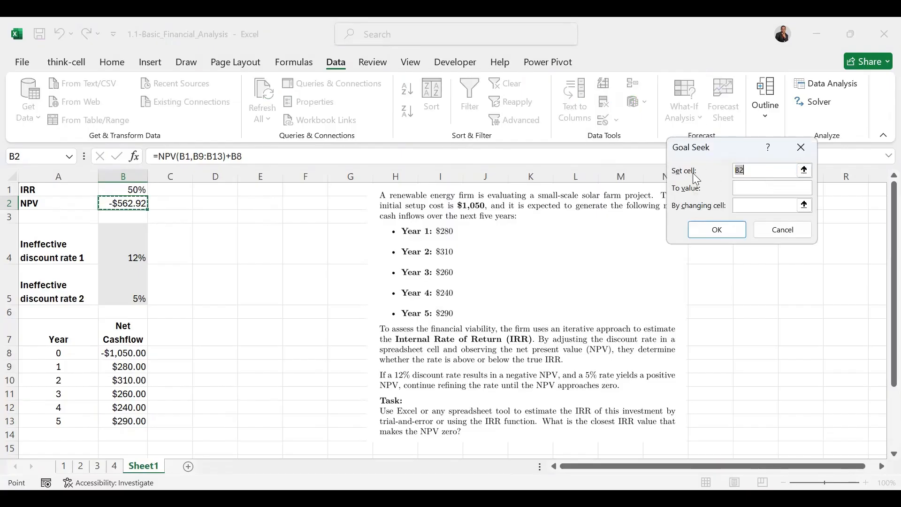
click(747, 185)
click(740, 205)
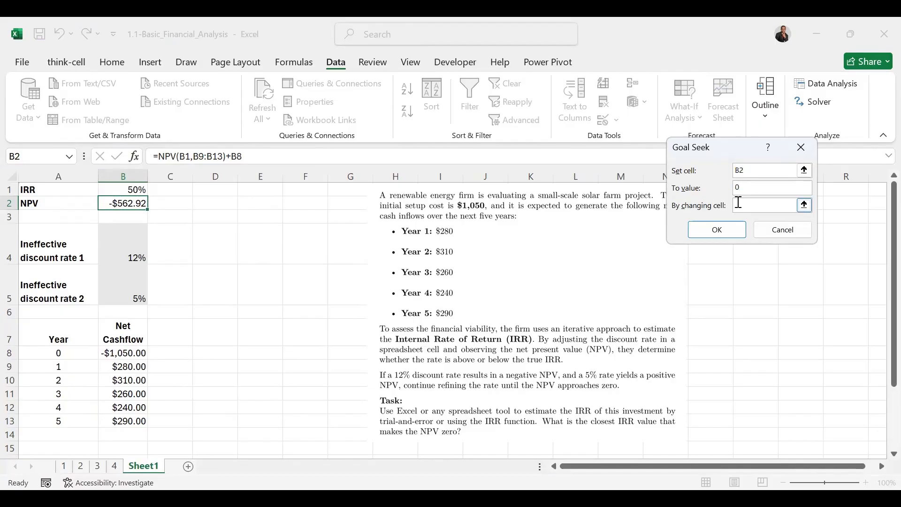
click(120, 189)
click(721, 228)
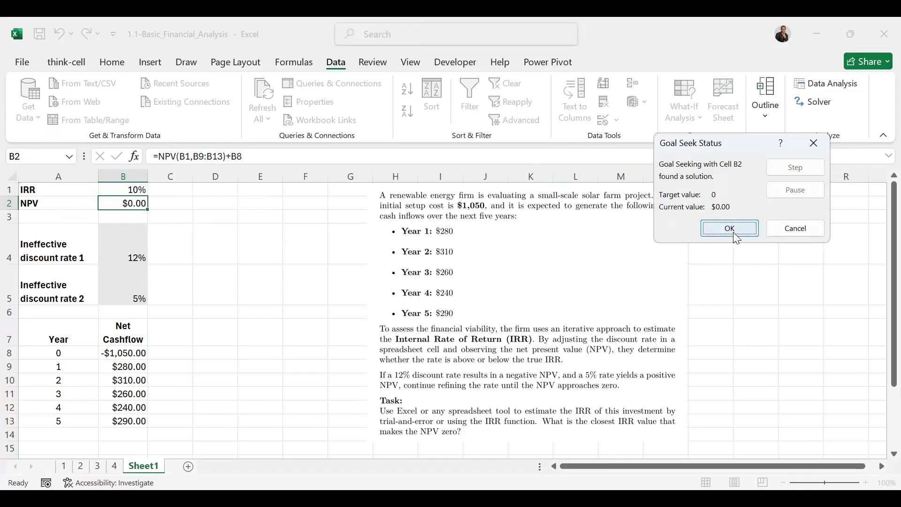
click(731, 228)
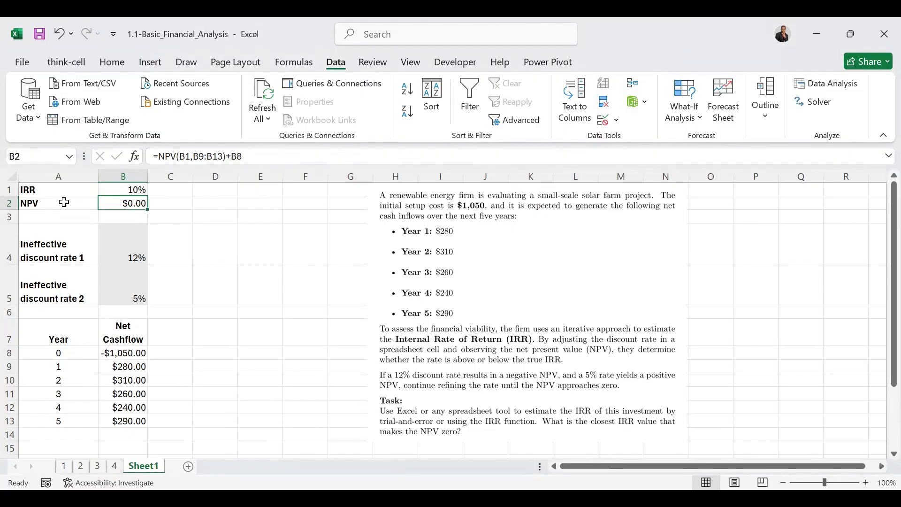
click(114, 189)
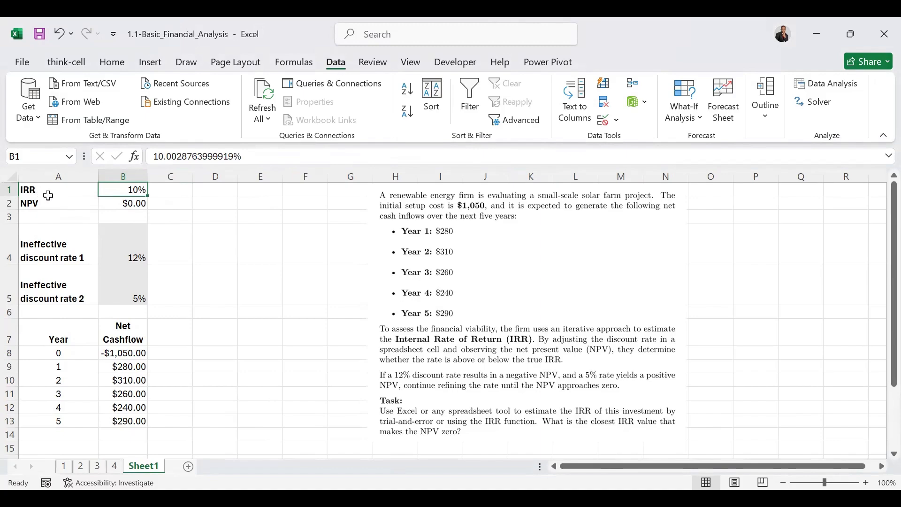
click(137, 205)
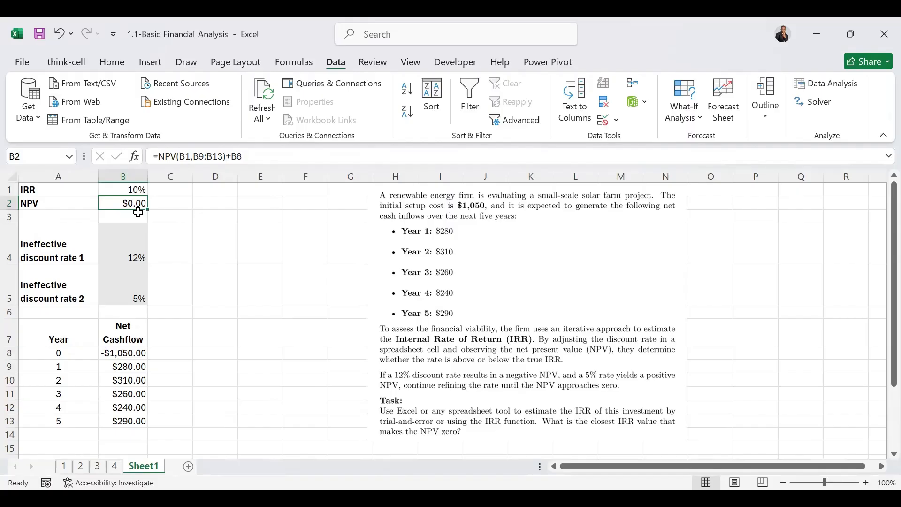
click(384, 308)
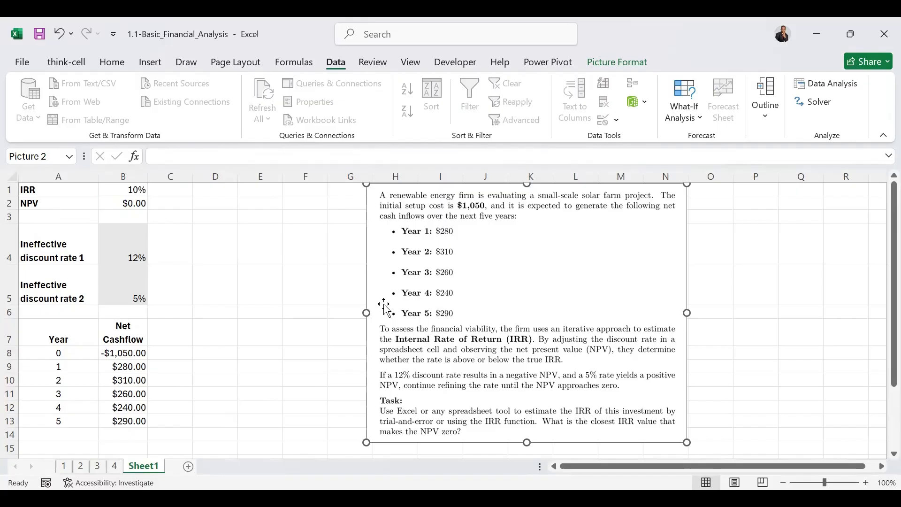
click(818, 19)
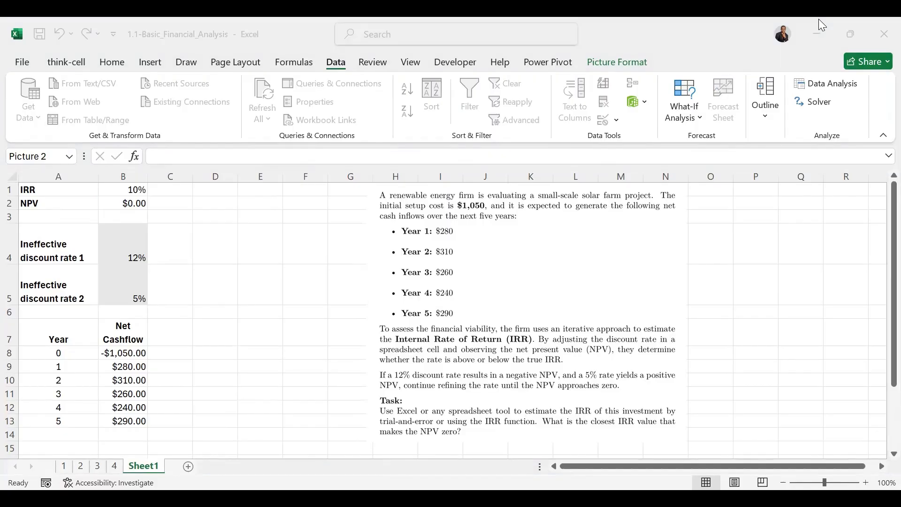